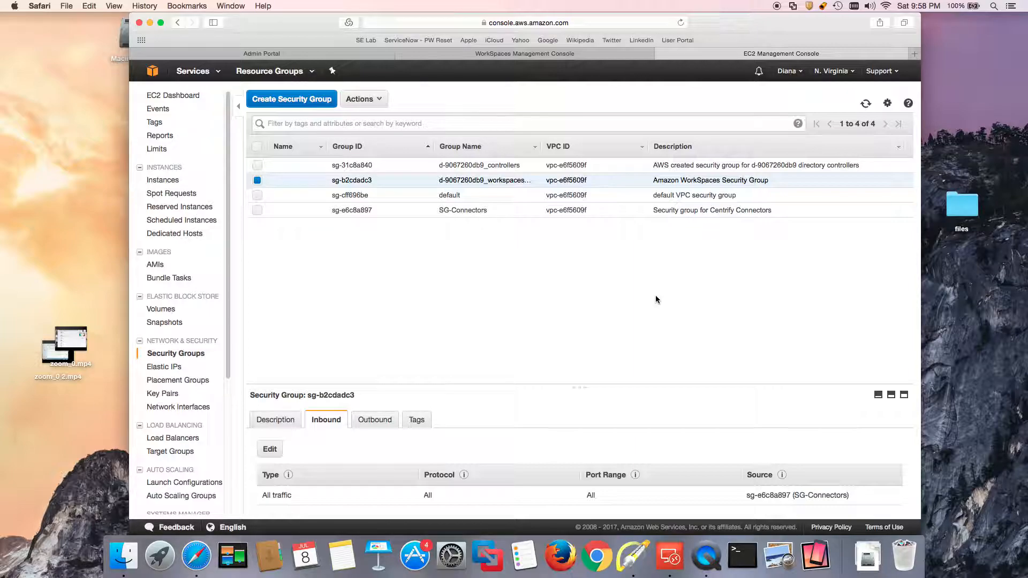
# - Compare the WorkSpaces directory details with the EC2 security group's inbound rules and examine the directory's DNS addresses
pyautogui.click(535, 54)
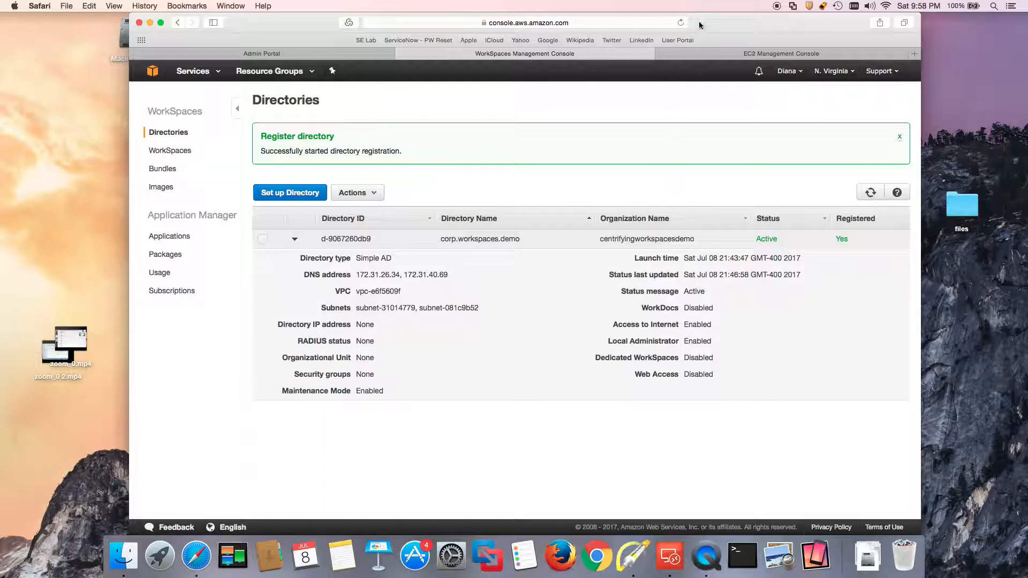
pyautogui.click(702, 53)
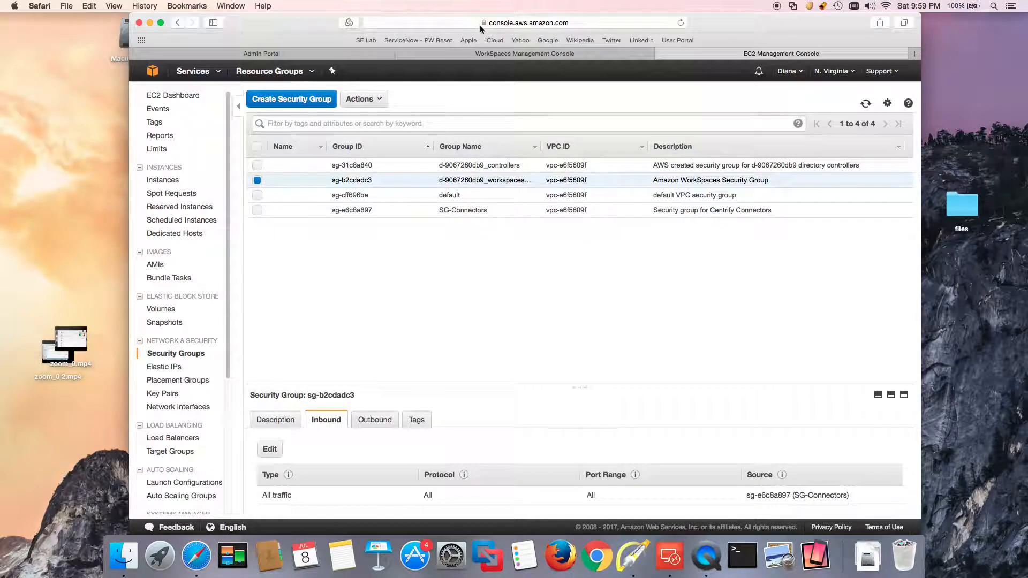
pyautogui.click(495, 54)
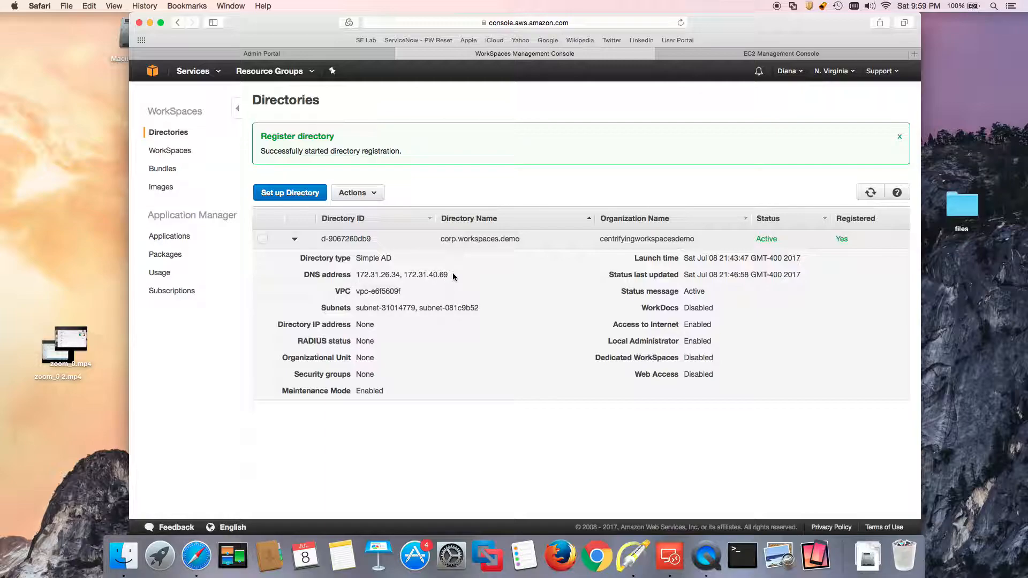
pyautogui.moveTo(449, 275); pyautogui.dragTo(366, 277)
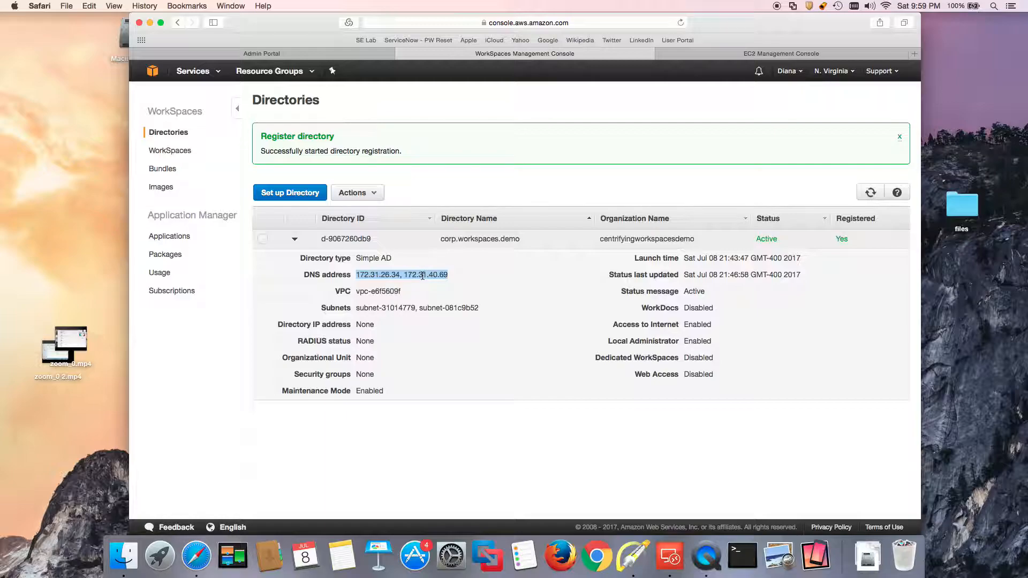
# - Start launching a new EC2 instance from the Microsoft Windows Server 2012 R2 Base image with the t2.large instance type
pyautogui.click(696, 54)
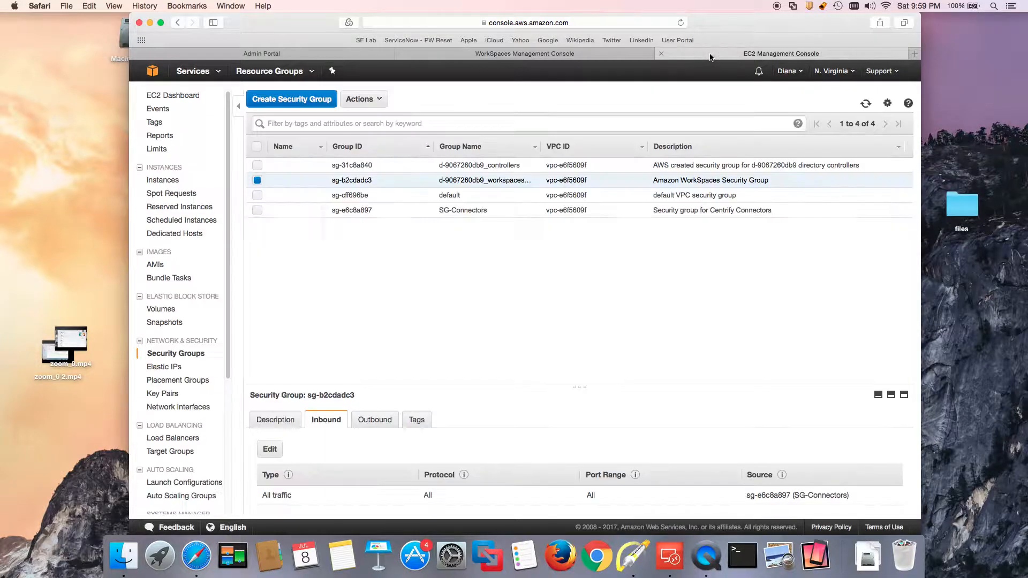
pyautogui.click(164, 180)
pyautogui.click(280, 98)
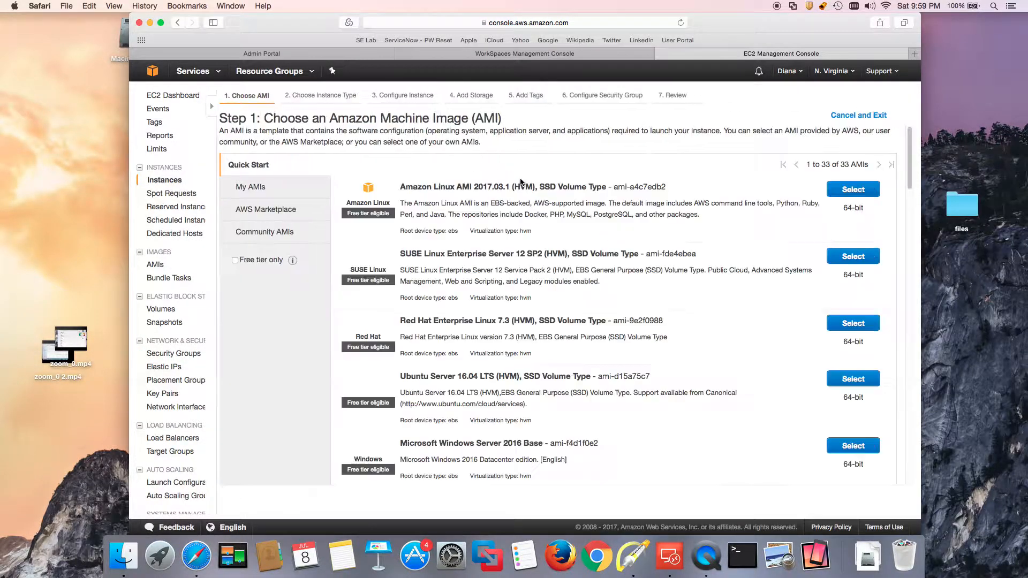
pyautogui.scroll(-5, 526, 188)
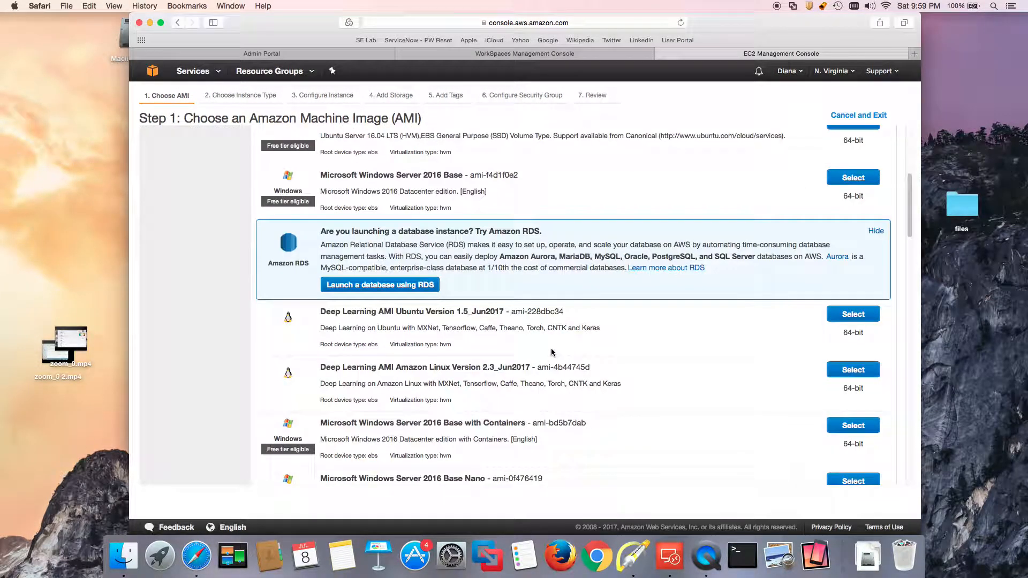
pyautogui.scroll(-5, 568, 332)
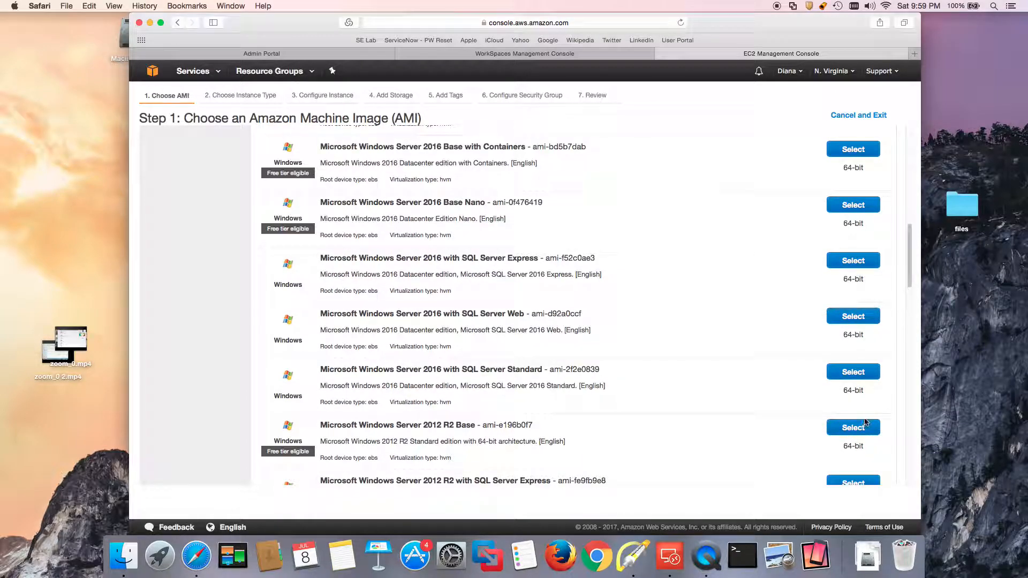
pyautogui.click(865, 422)
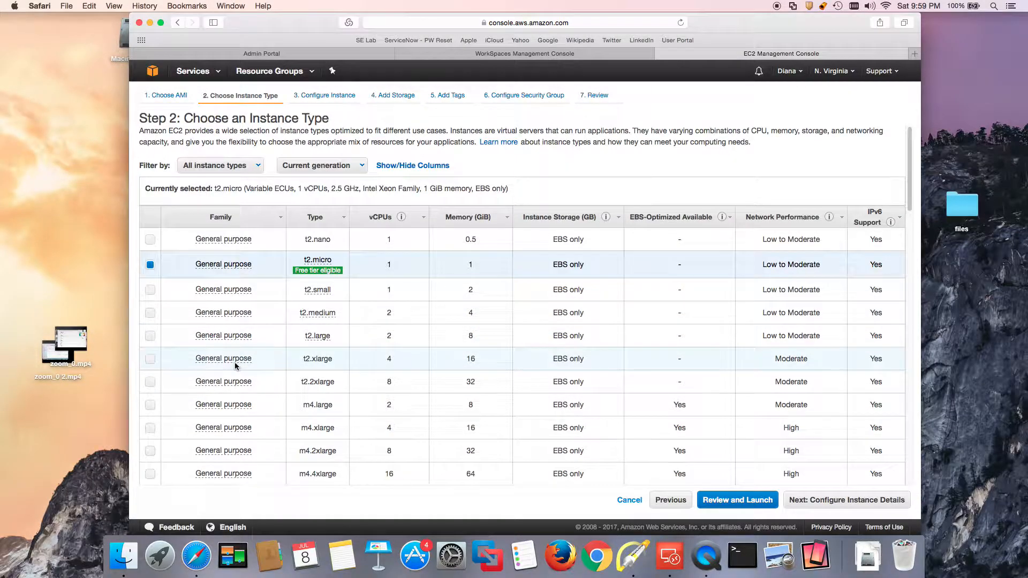
pyautogui.click(150, 336)
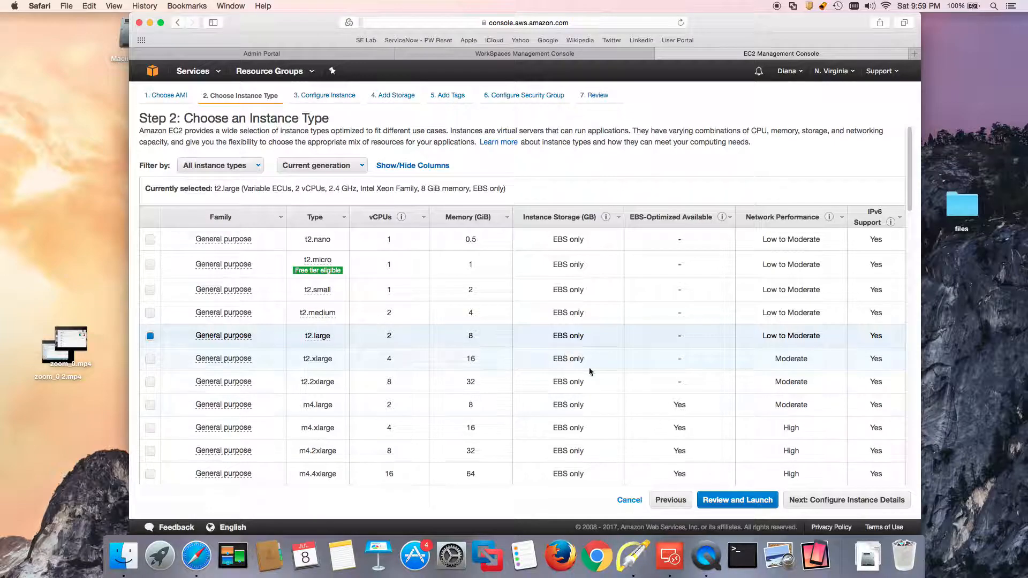
pyautogui.click(826, 501)
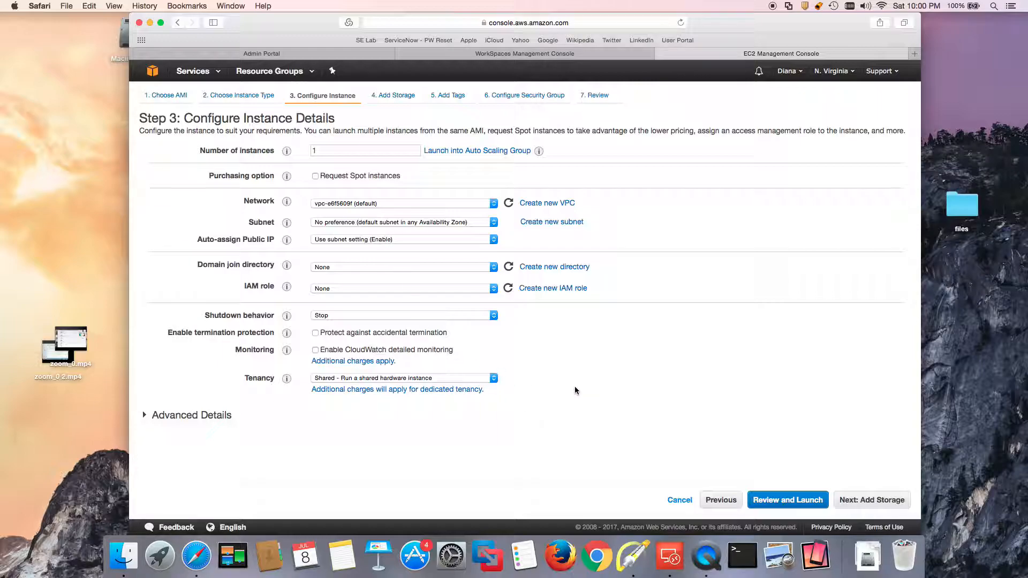
# - Keep the default instance details and set the root volume size to 60 GiB
pyautogui.click(877, 502)
pyautogui.click(379, 215)
pyautogui.moveTo(379, 215); pyautogui.dragTo(359, 216)
pyautogui.write('60')
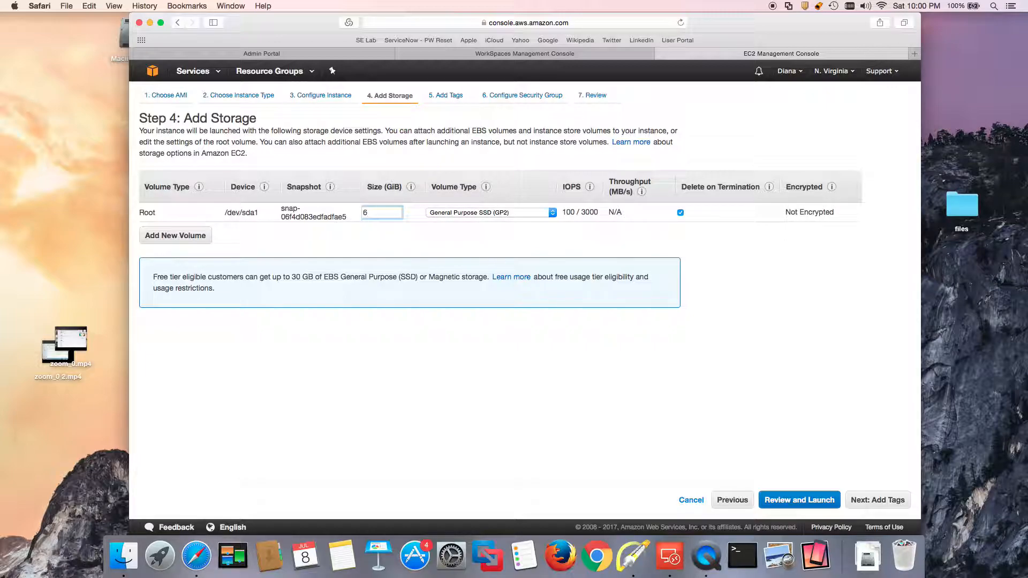
pyautogui.click(861, 499)
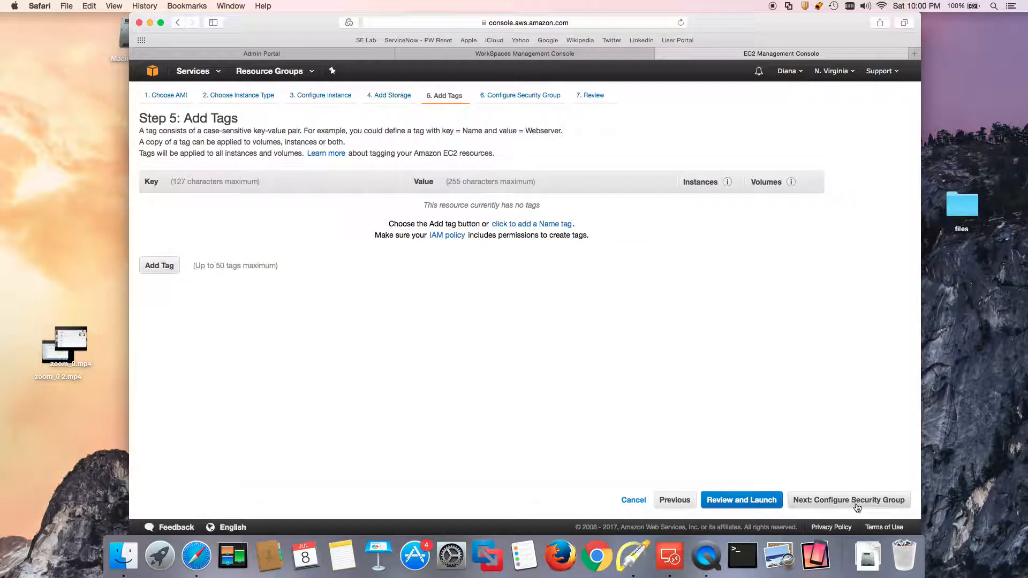
# - Leave the instance untagged and assign the existing security group SG-Connectors to it
pyautogui.click(844, 503)
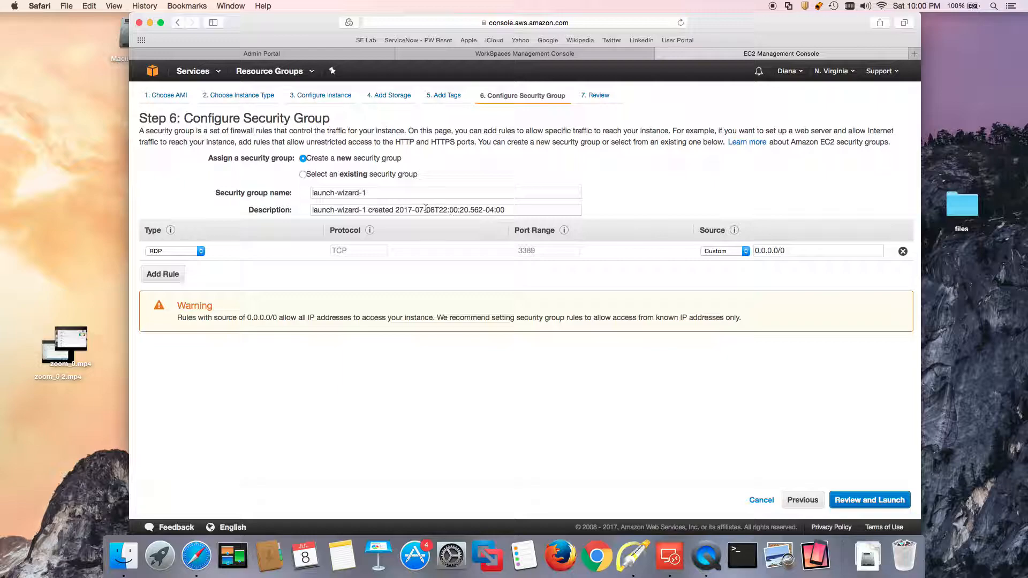
pyautogui.click(304, 175)
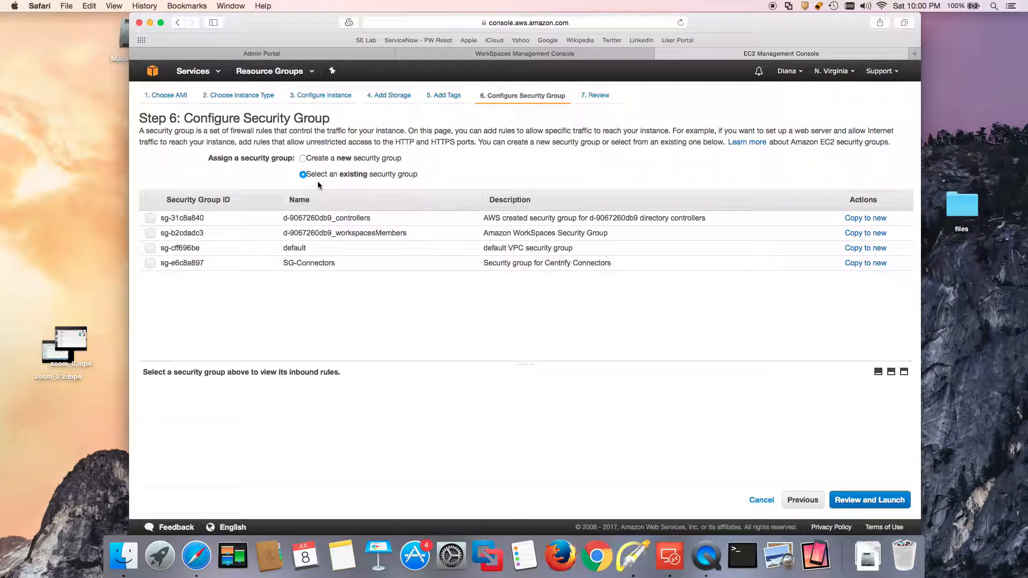
pyautogui.click(150, 262)
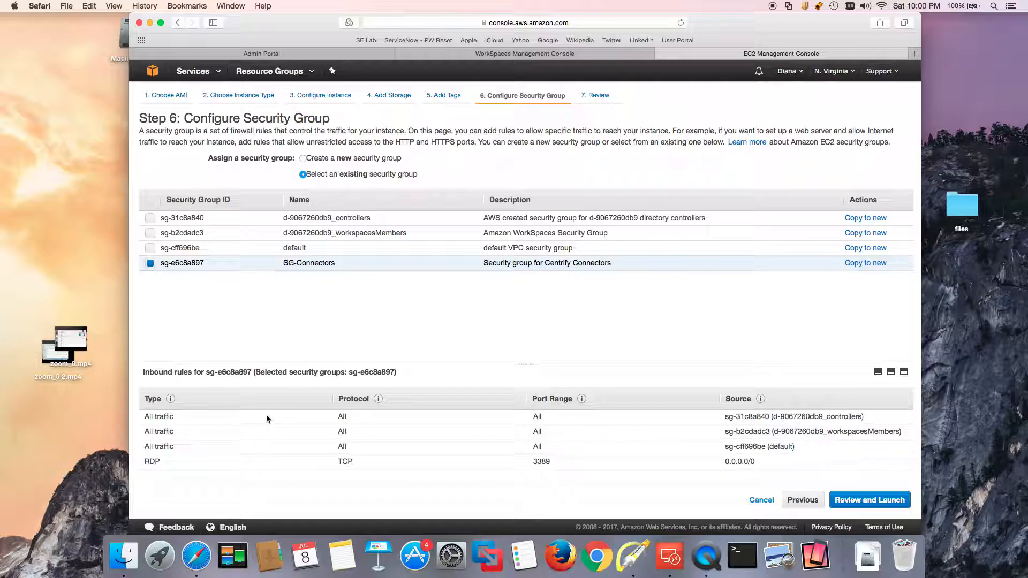
# - Mark the three All traffic source groups in the inbound rules with on-screen arrows using Highlight, and clear the annotations
pyautogui.click(632, 555)
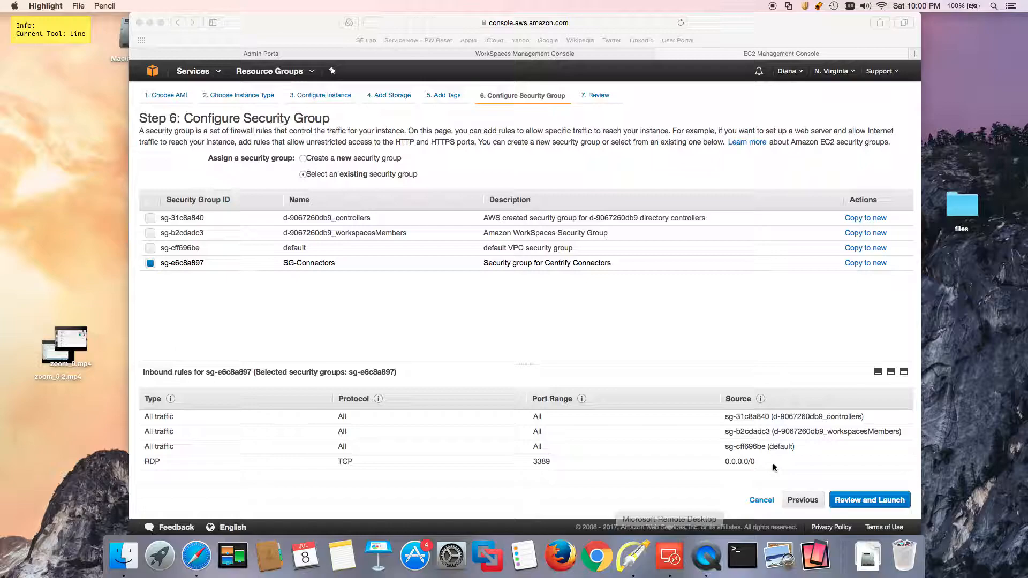
pyautogui.moveTo(857, 396); pyautogui.dragTo(836, 415)
pyautogui.moveTo(905, 414); pyautogui.dragTo(807, 446)
pyautogui.press('f')
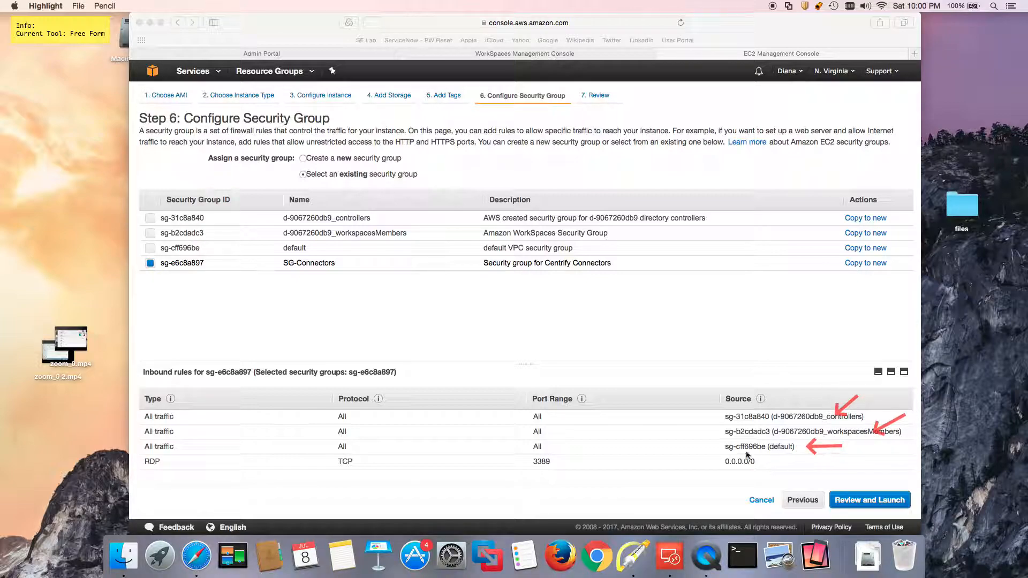
pyautogui.press('Escape')
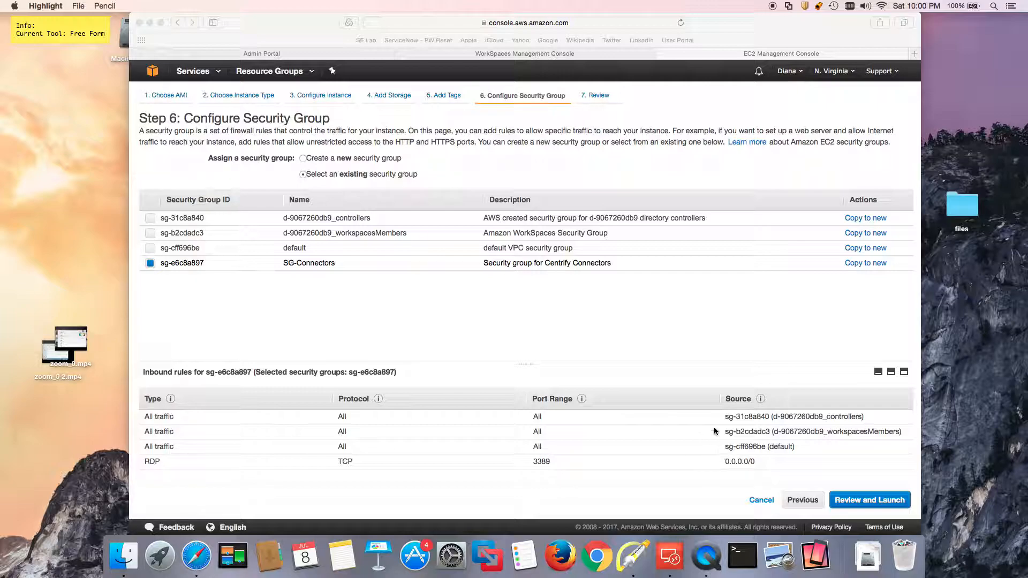
# - Return to Safari, proceed to the launch review, and check the instance type and security group rules
pyautogui.click(865, 499)
pyautogui.click(798, 473)
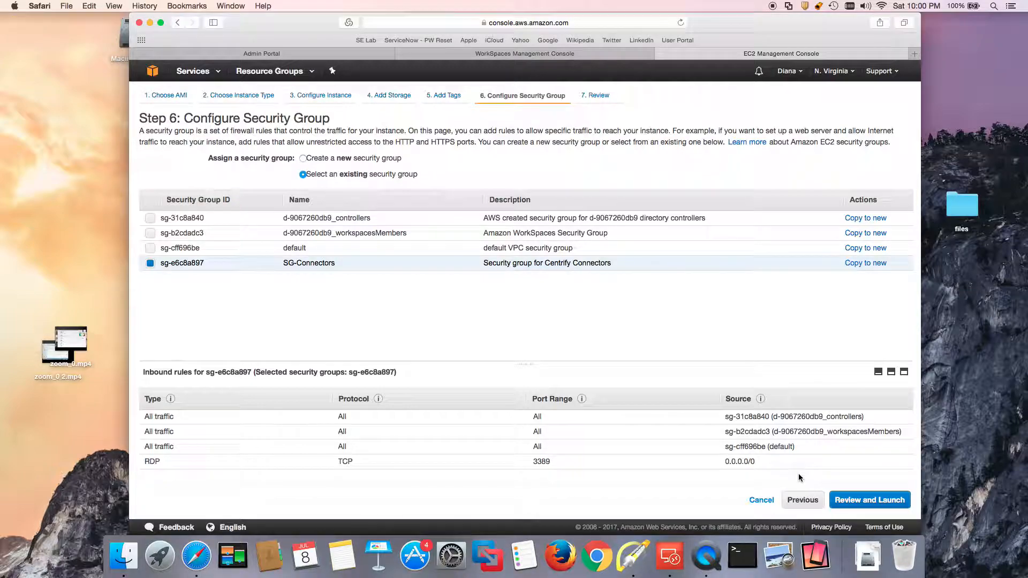
pyautogui.click(837, 499)
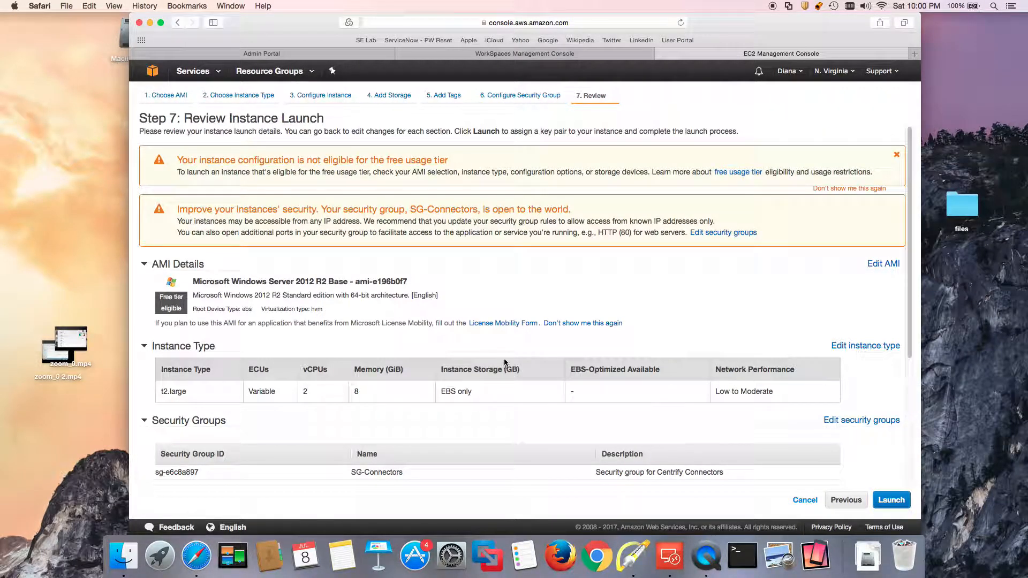
pyautogui.scroll(-2, 349, 290)
pyautogui.scroll(-5, 374, 299)
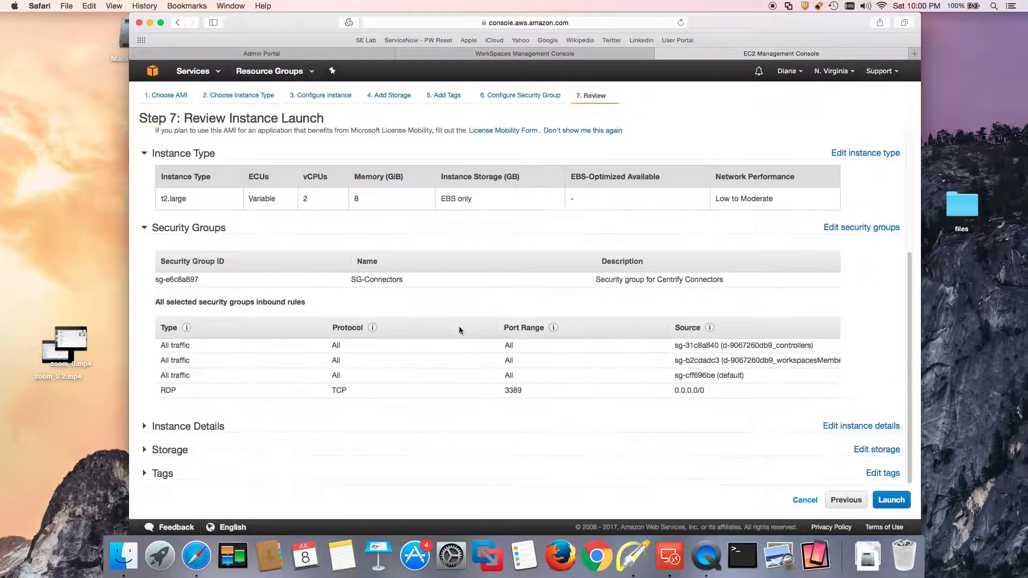
# - Create and download a new key pair named centrifying-aws-workspaces, and launch the instance with it
pyautogui.click(892, 500)
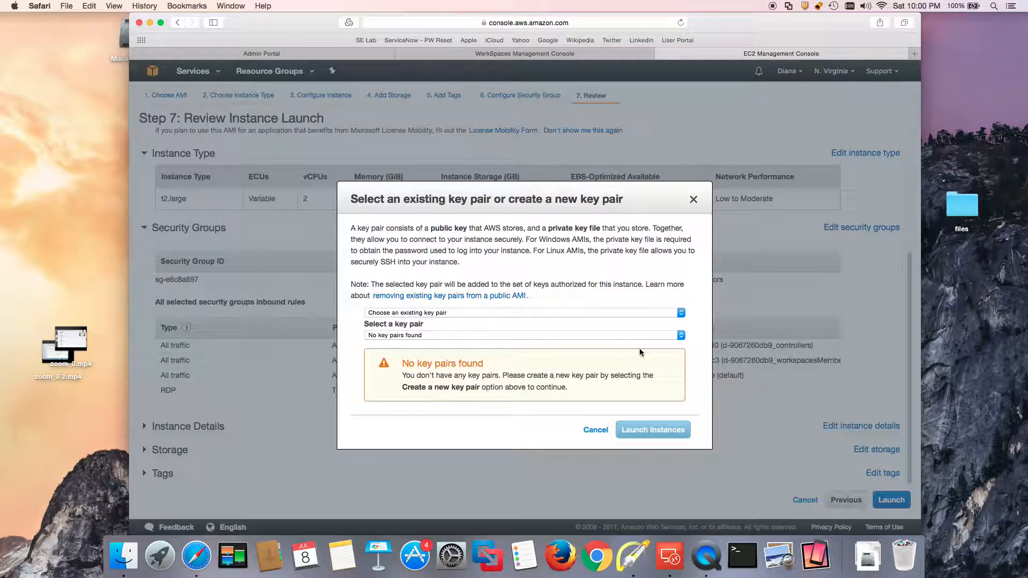
pyautogui.click(606, 313)
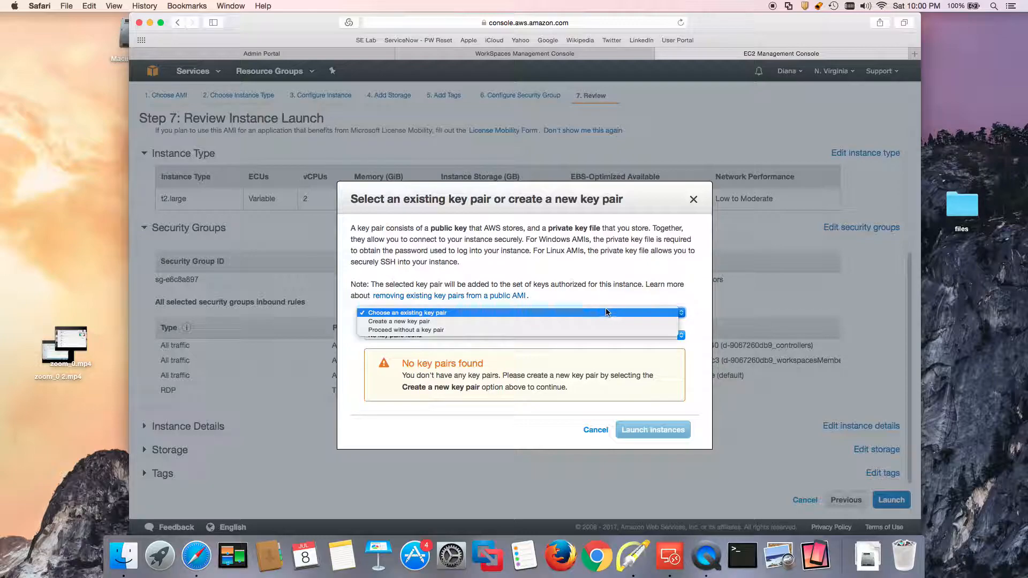
pyautogui.click(452, 317)
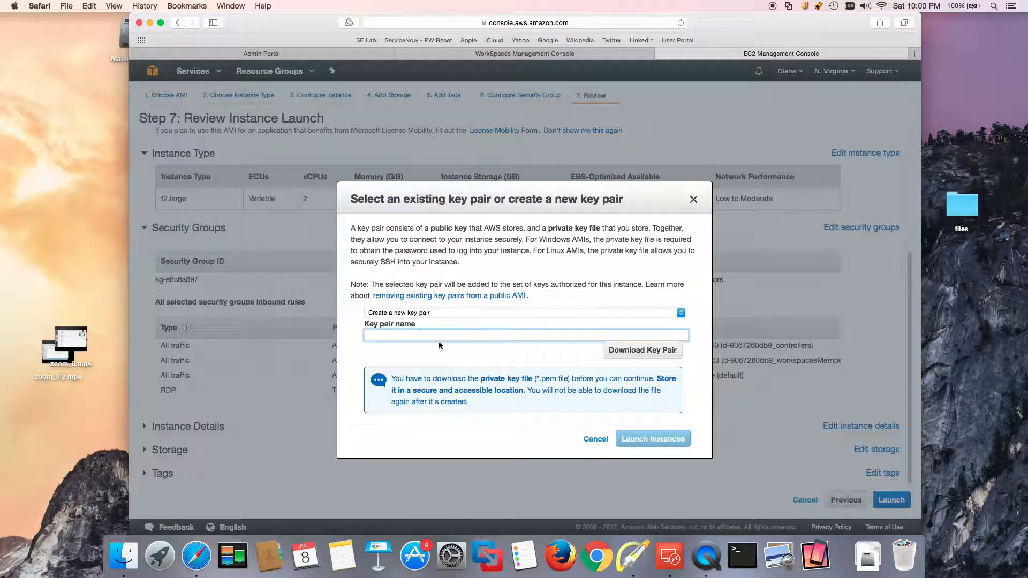
pyautogui.write('centrifyibg')
pyautogui.press('BackSpace')
pyautogui.write('ng-aws-workspaces')
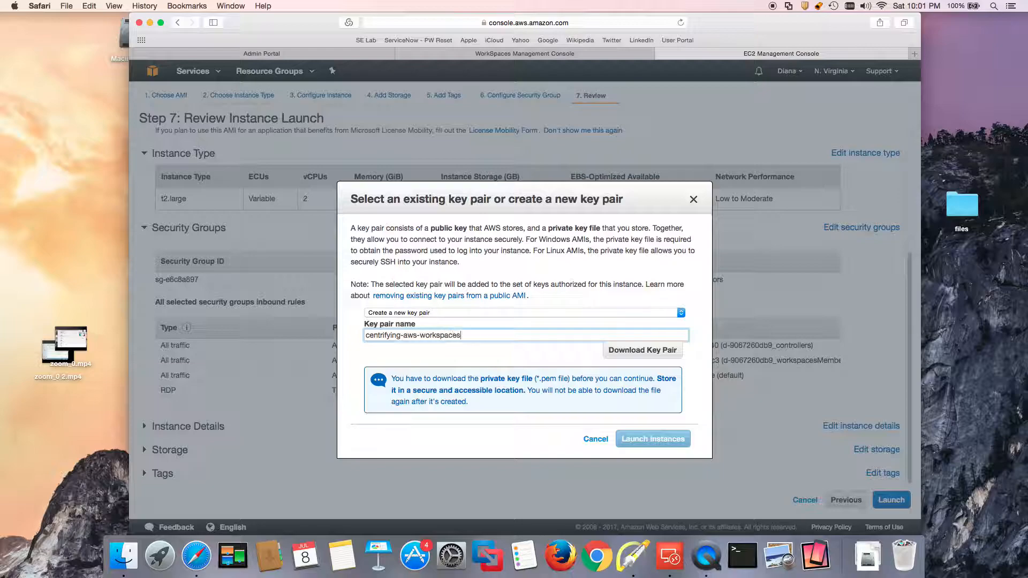
pyautogui.click(639, 351)
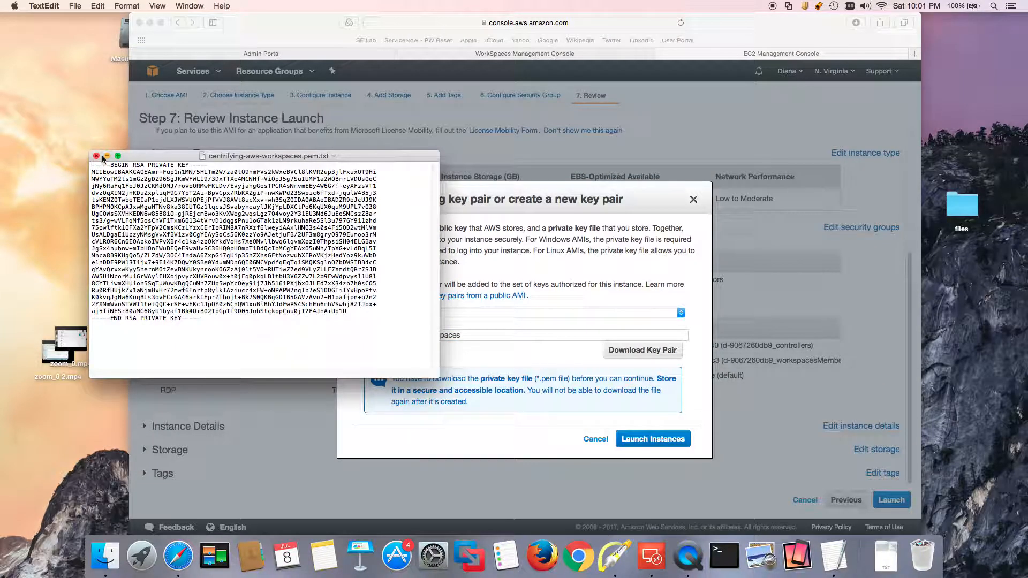
pyautogui.click(97, 156)
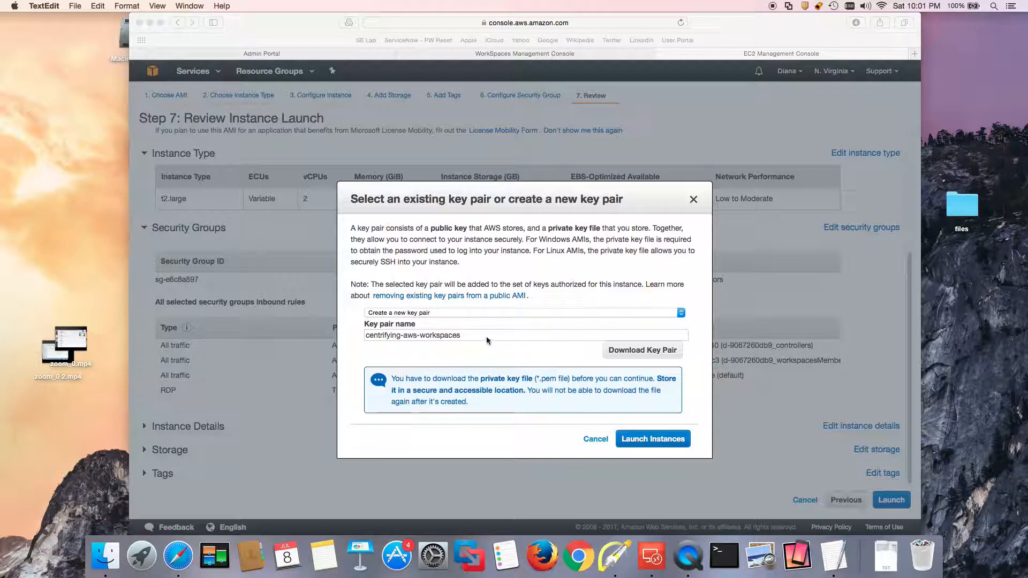
pyautogui.click(524, 226)
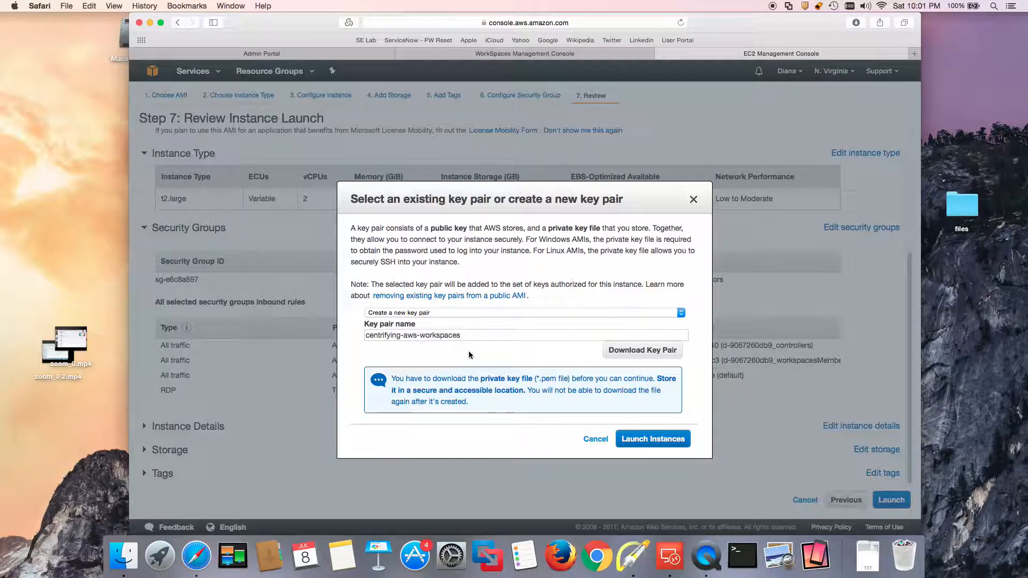
pyautogui.click(654, 440)
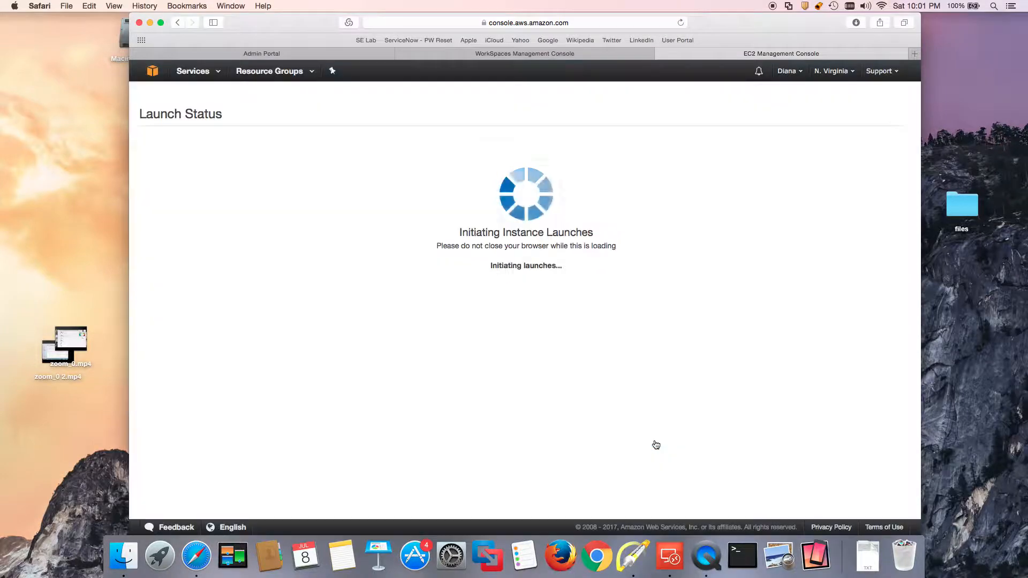
pyautogui.click(706, 556)
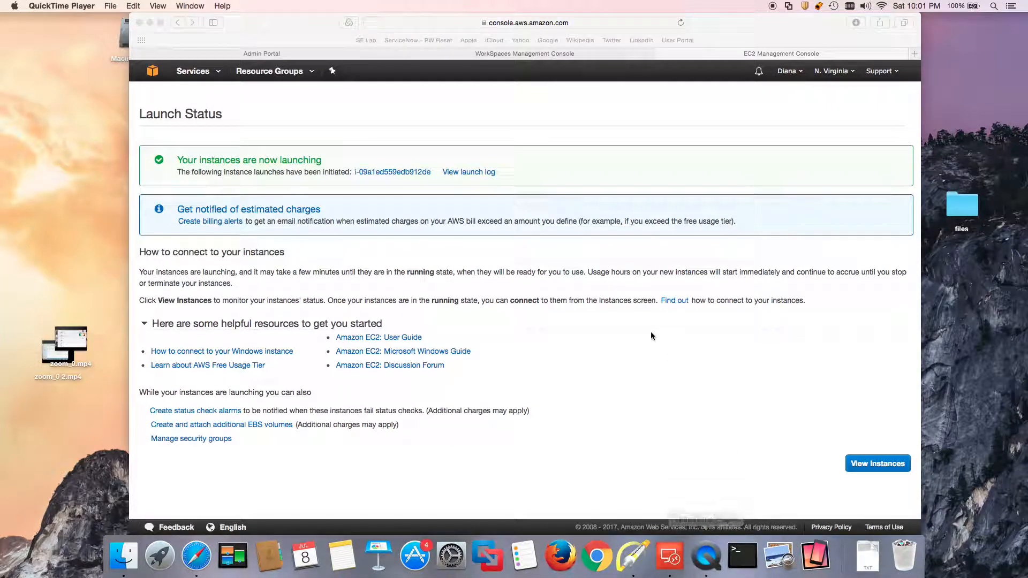
pyautogui.click(707, 563)
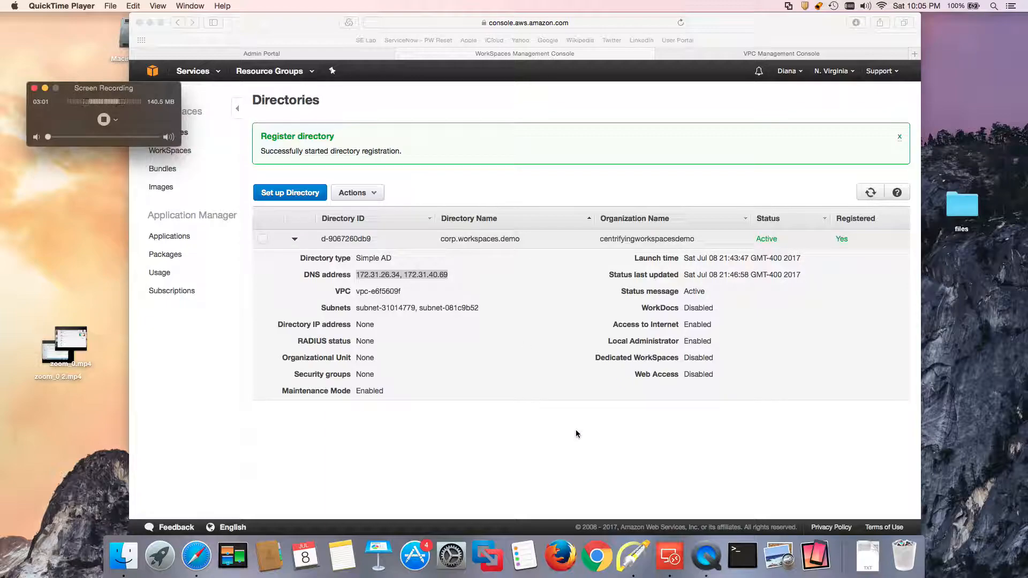
# - Return to the WorkSpaces directory details, examine the DNS addresses, and highlight the directory name
pyautogui.click(483, 394)
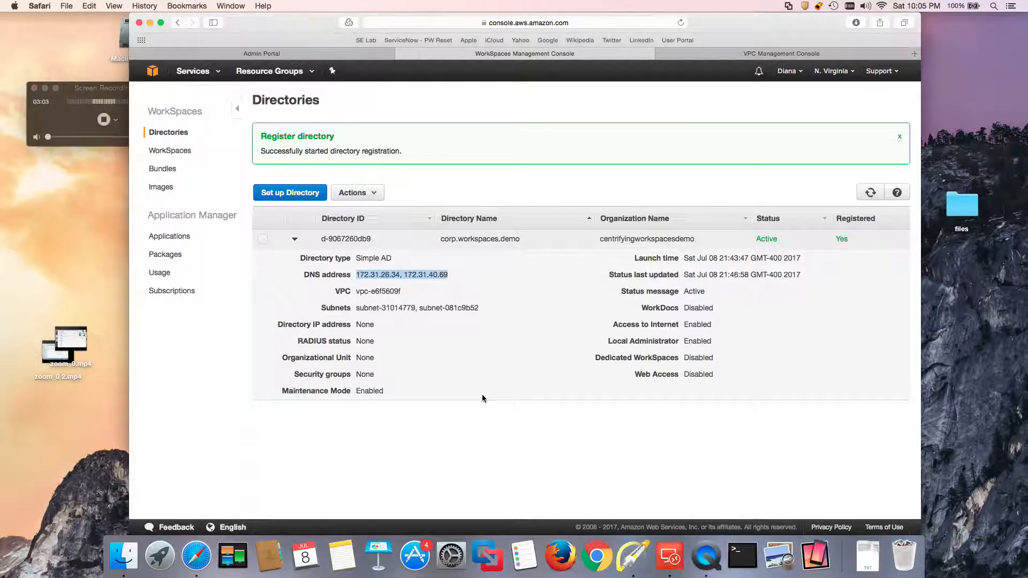
pyautogui.click(443, 290)
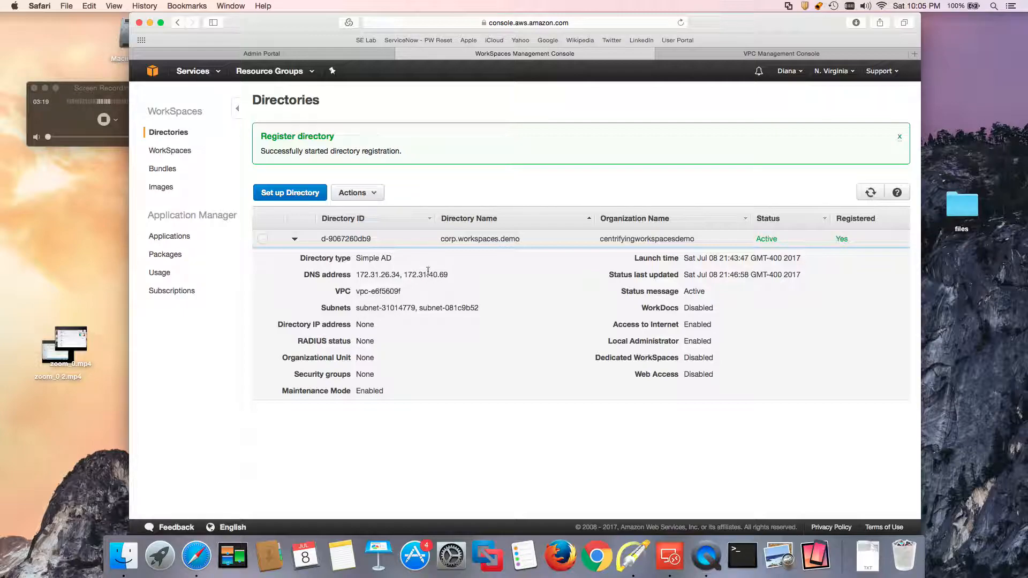
pyautogui.click(701, 61)
pyautogui.click(488, 60)
pyautogui.moveTo(522, 241); pyautogui.dragTo(440, 239)
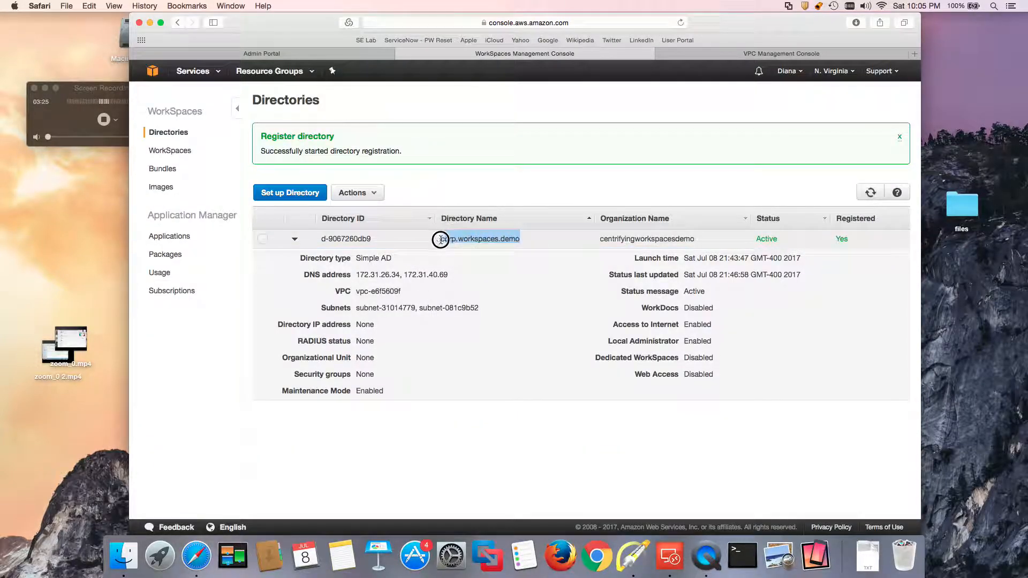
# - Copy the directory name corp.workspaces.demo from the WorkSpaces directory into the new DHCP options set as its domain name
pyautogui.rightClick(457, 243)
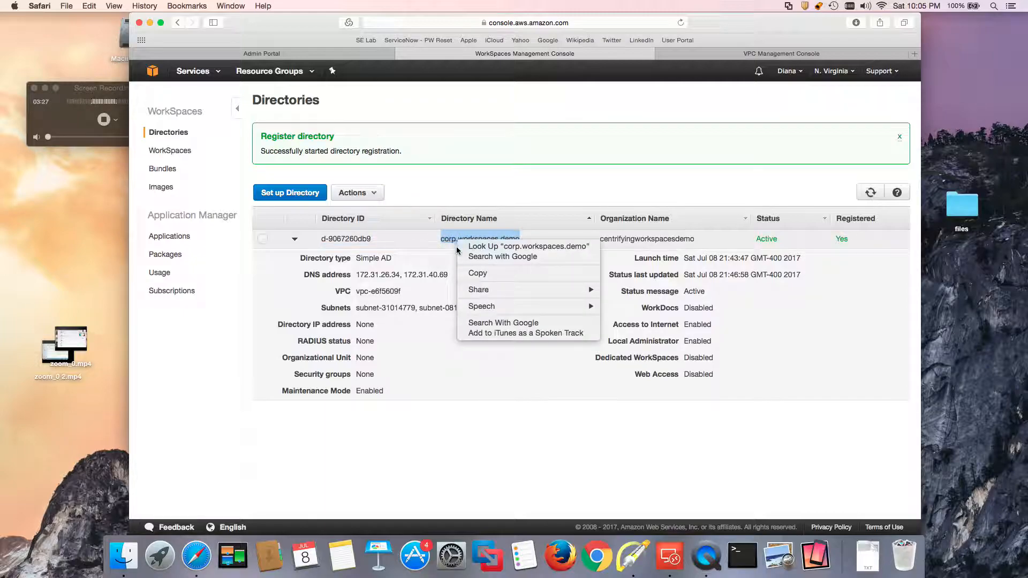
pyautogui.click(471, 266)
pyautogui.click(692, 56)
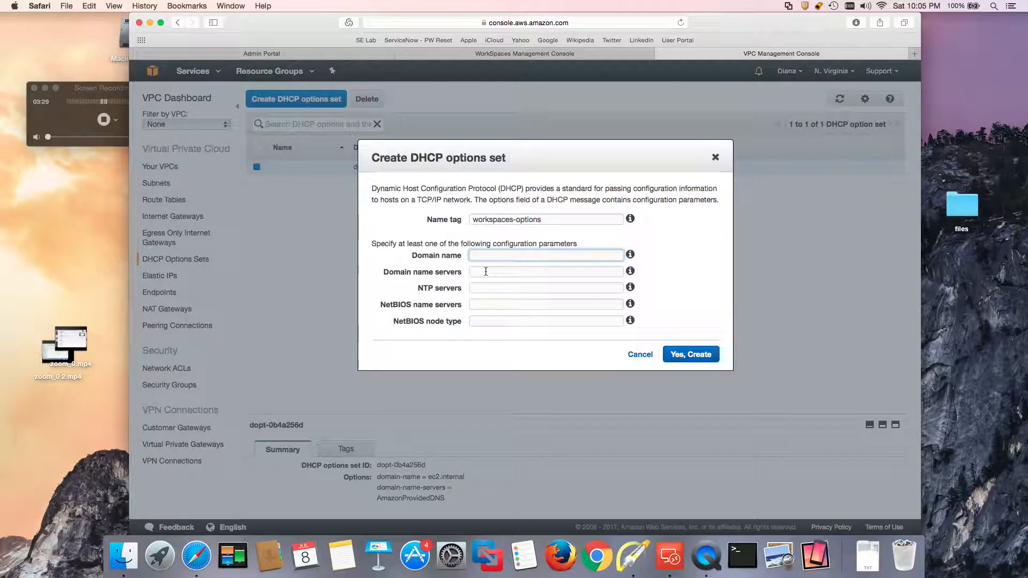
pyautogui.press('super+v')
# - Copy the directory's DNS addresses 172.31.26.34, 172.31.40.69 into the DHCP options set as its domain name servers
pyautogui.click(519, 54)
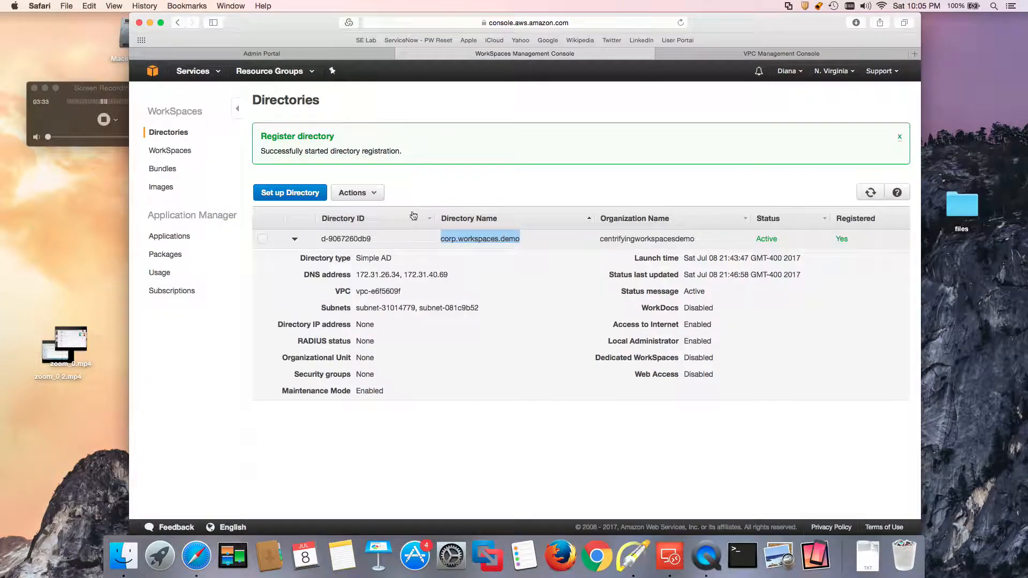
pyautogui.moveTo(449, 274); pyautogui.dragTo(361, 276)
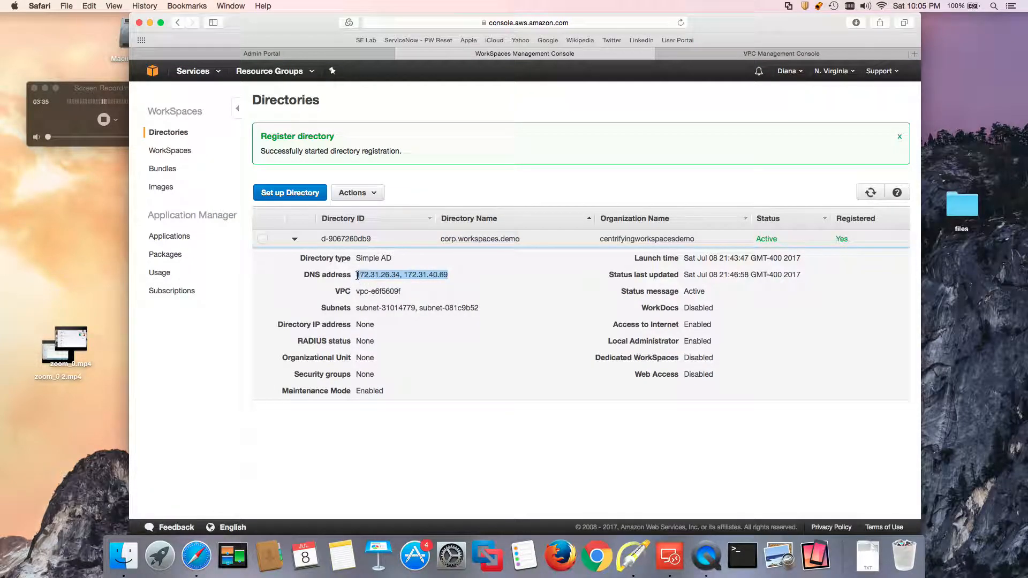
pyautogui.rightClick(361, 276)
pyautogui.click(384, 310)
pyautogui.click(736, 53)
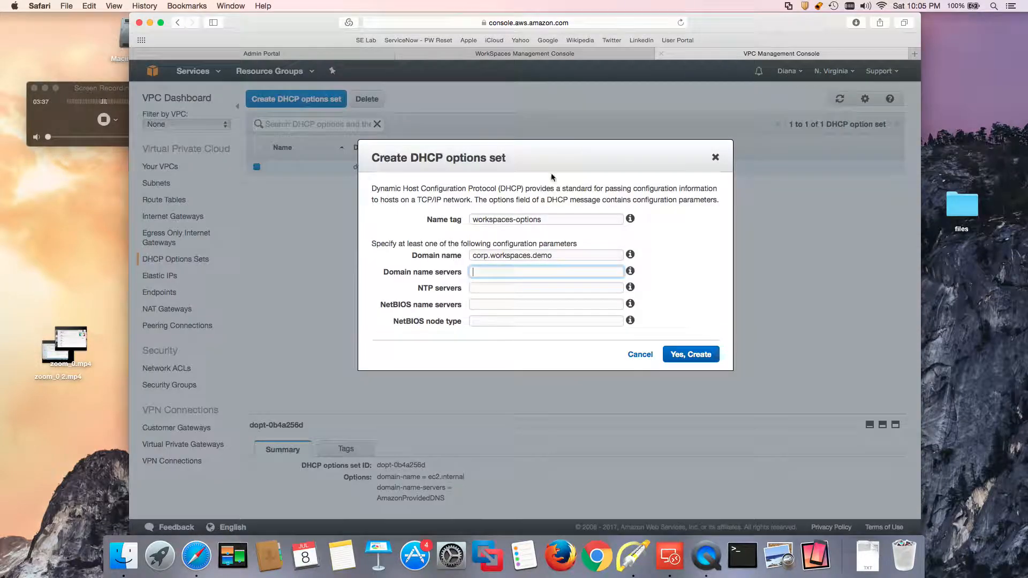
pyautogui.press('super+v')
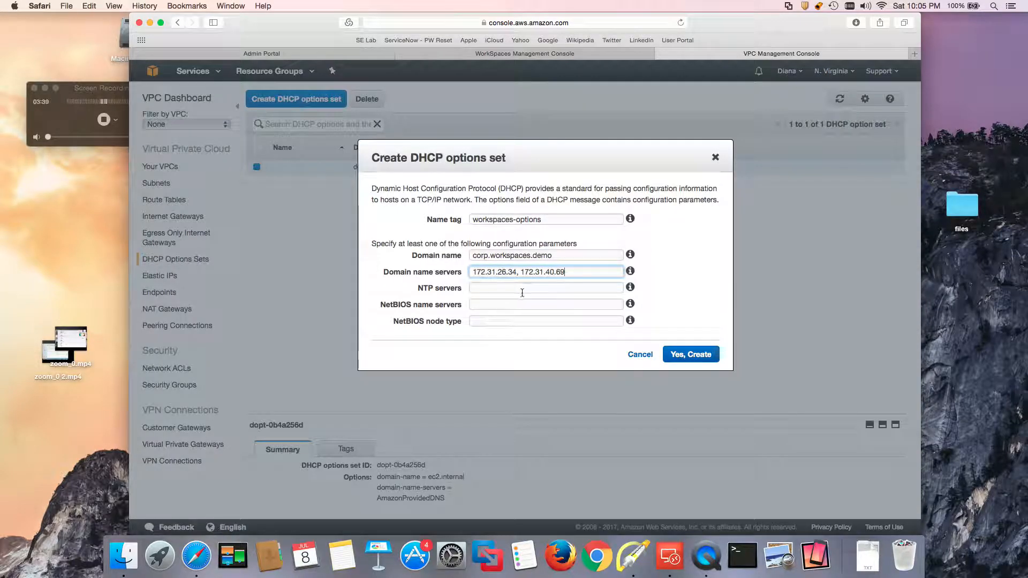
# - Create the workspaces-options DHCP options set with the NTP servers and both NetBIOS settings left blank
pyautogui.press('Tab')
pyautogui.moveTo(516, 273); pyautogui.dragTo(472, 274)
pyautogui.click(491, 290)
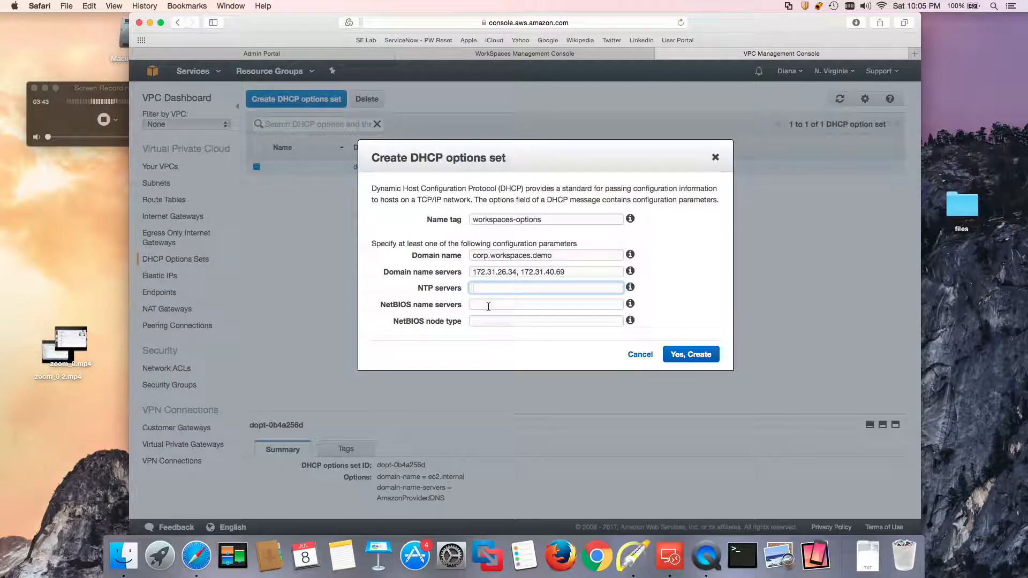
pyautogui.click(685, 355)
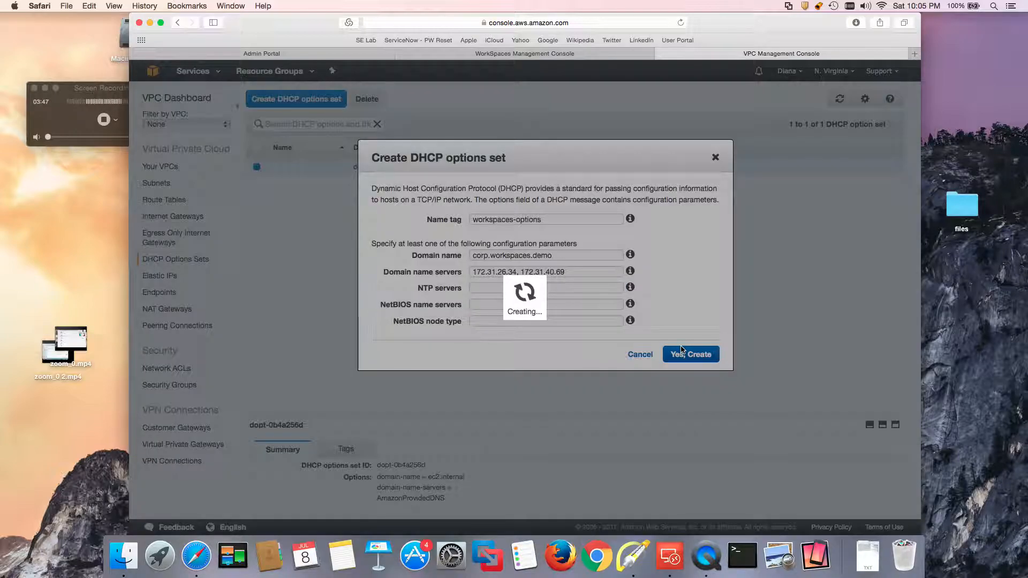